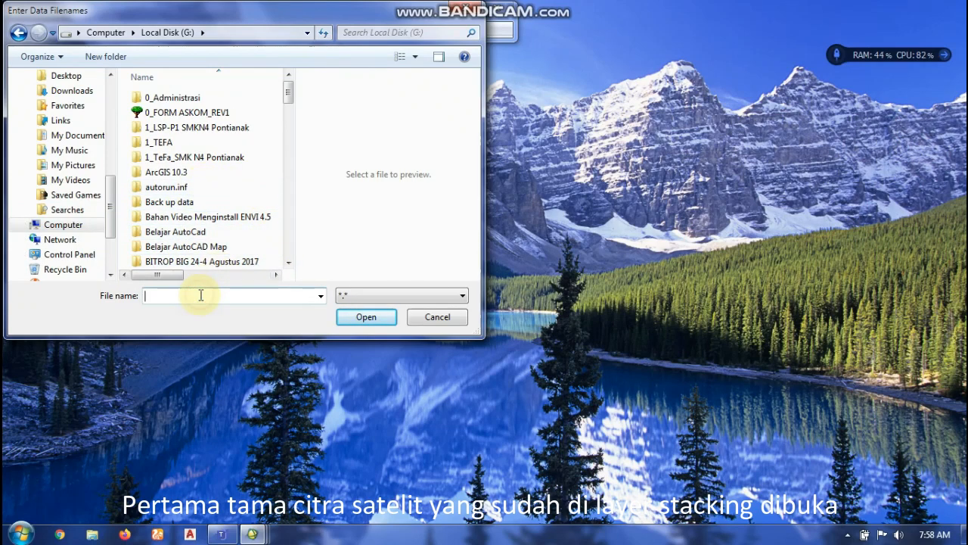
Open Stacking Pontianak and its .hdr file from the Layer Stacking folder inside ENVI-Penginderaan Jauh 2020-2021.
text(envi)
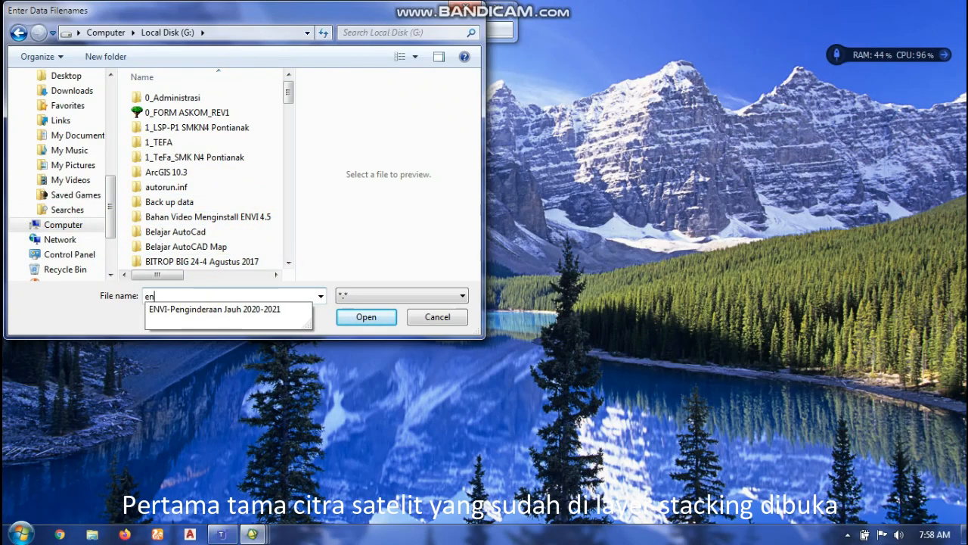
click(196, 318)
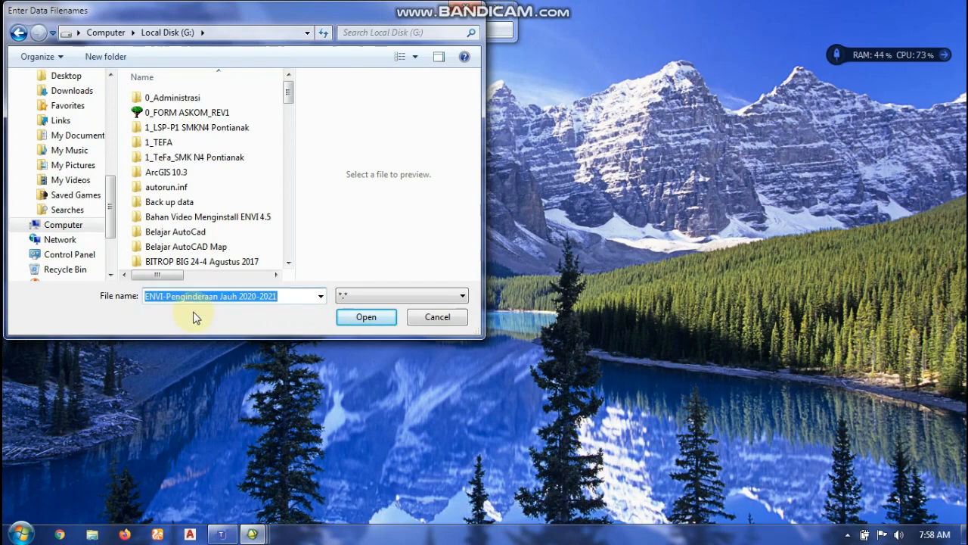
click(342, 318)
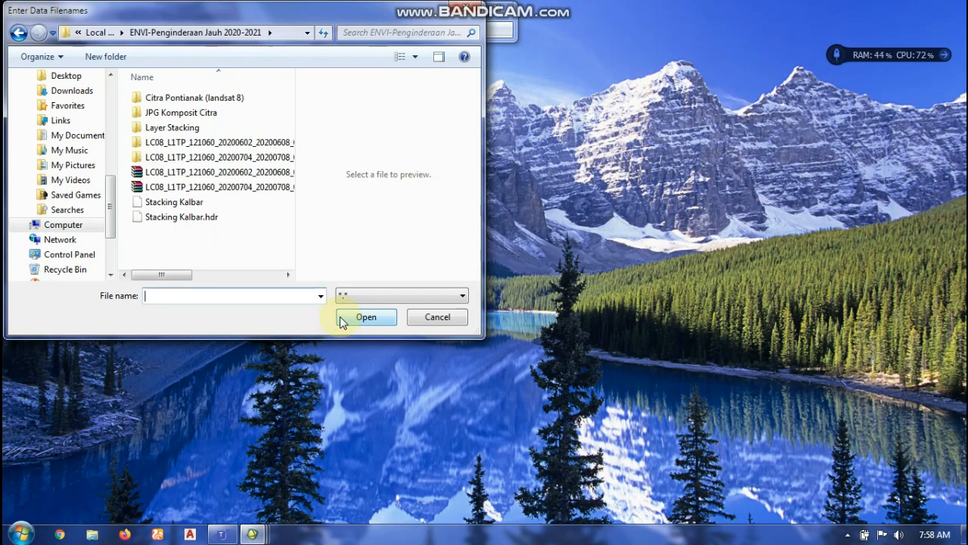
double_click(168, 129)
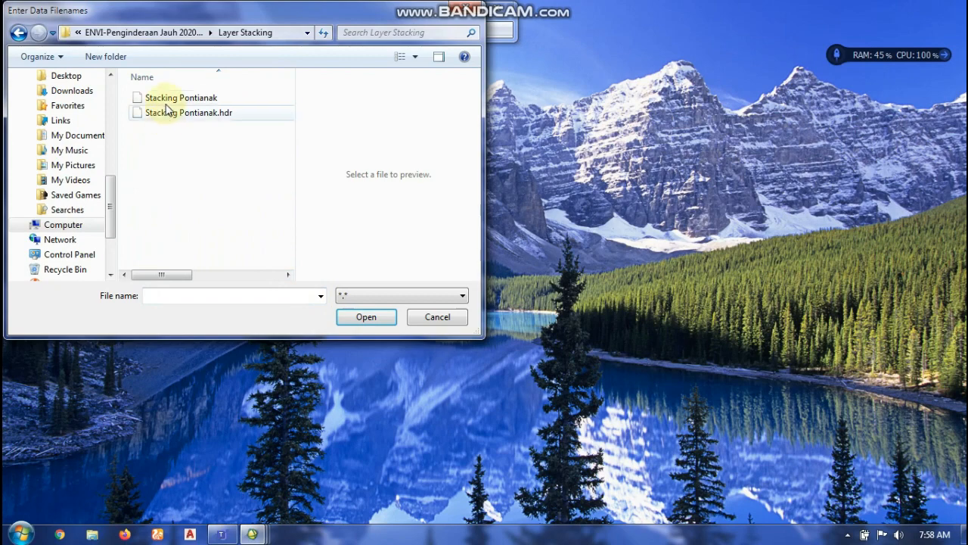
click(168, 102)
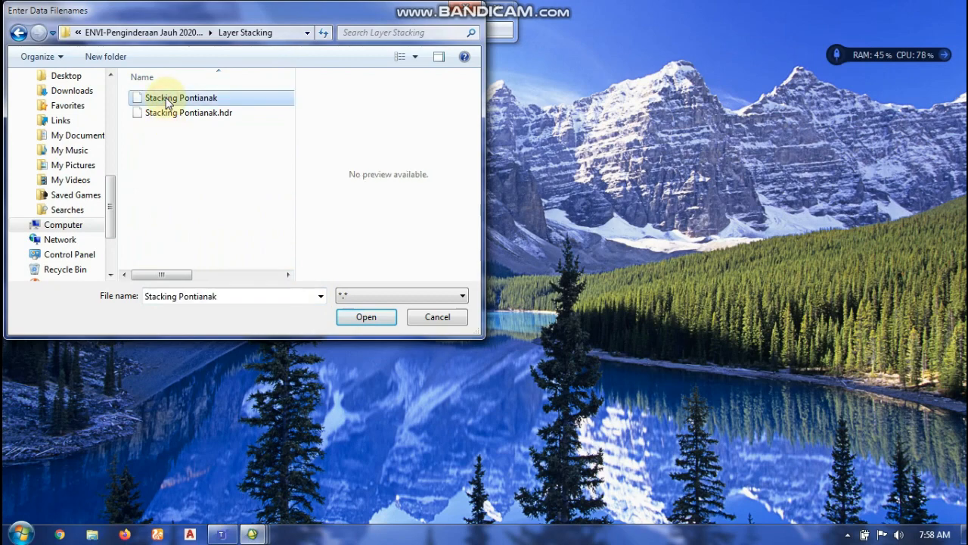
ctrl+click(168, 112)
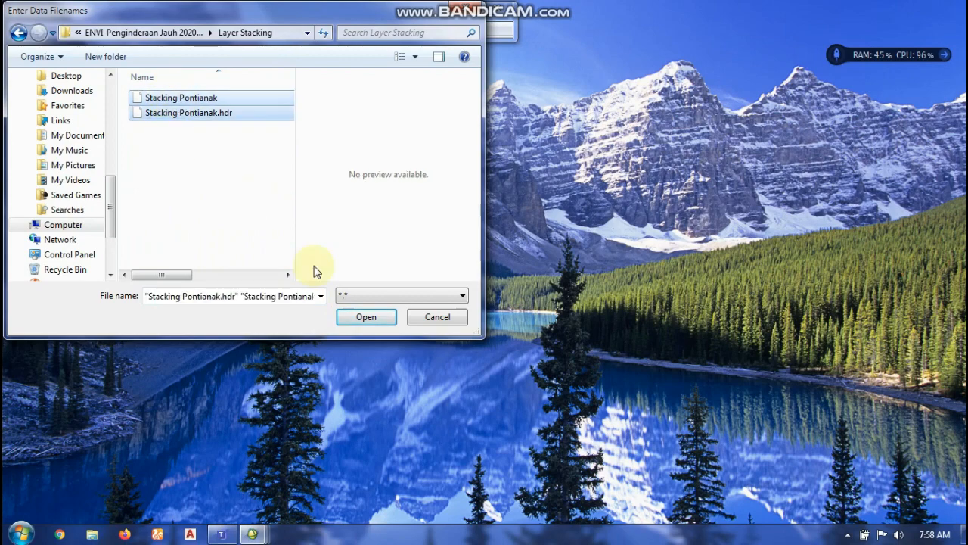
click(363, 318)
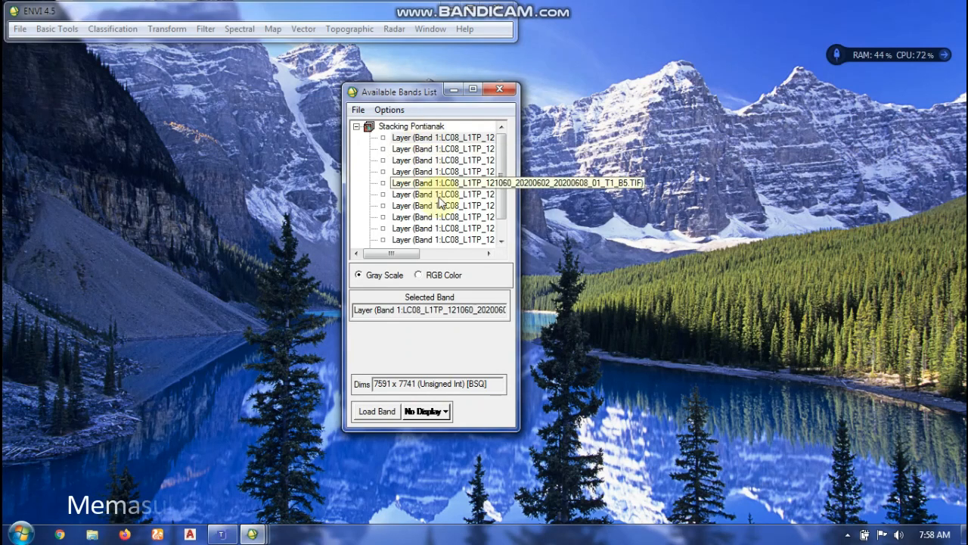
Load an RGB composite of Stacking Pontianak using B4 for red, B3 for green and B2 for blue.
click(418, 275)
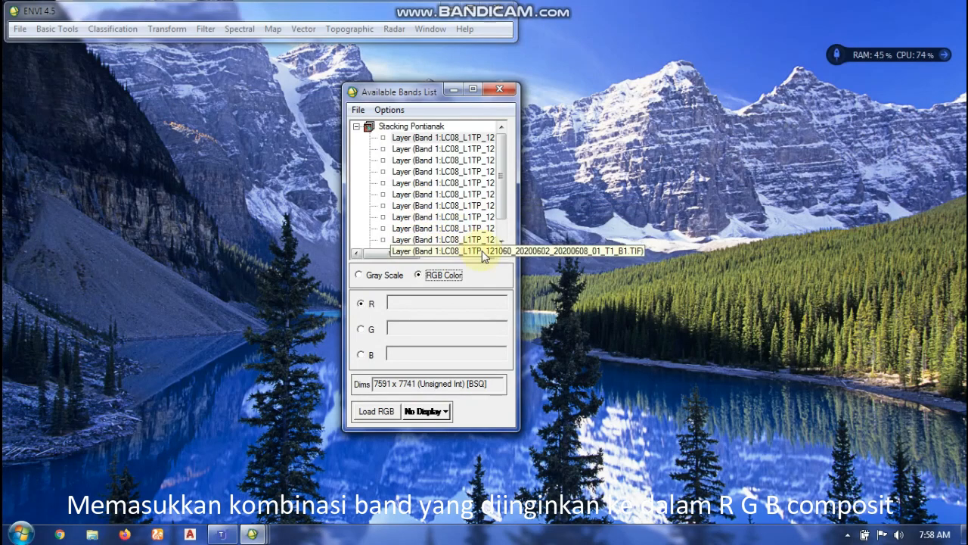
click(475, 195)
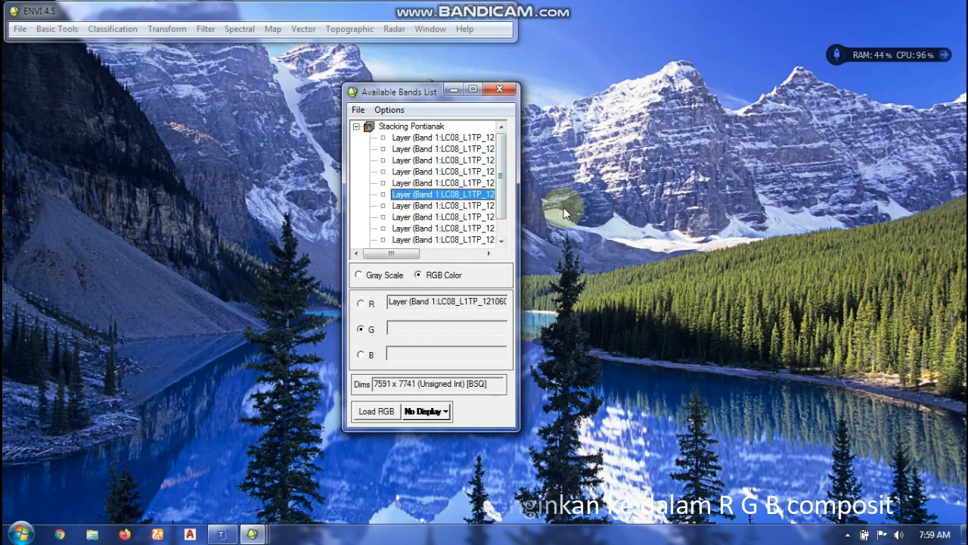
click(470, 206)
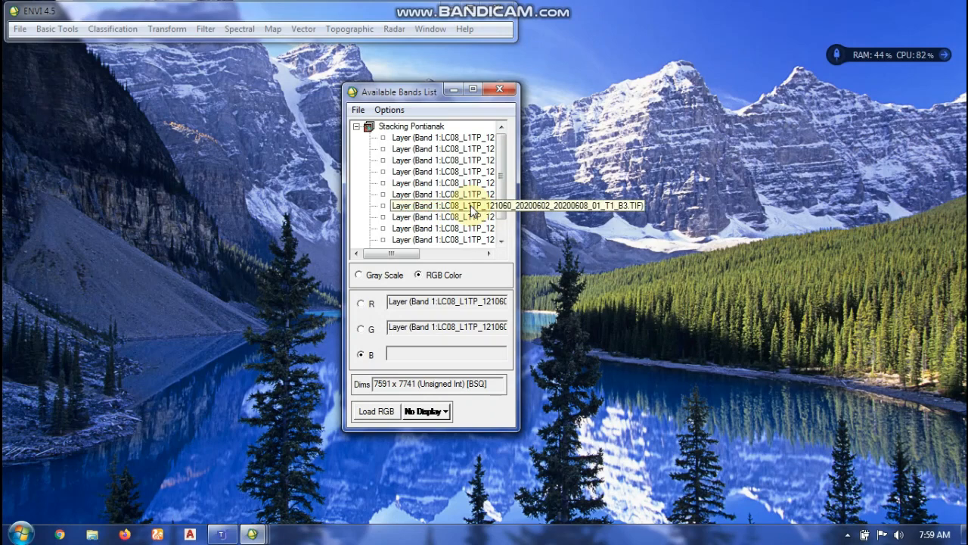
click(467, 218)
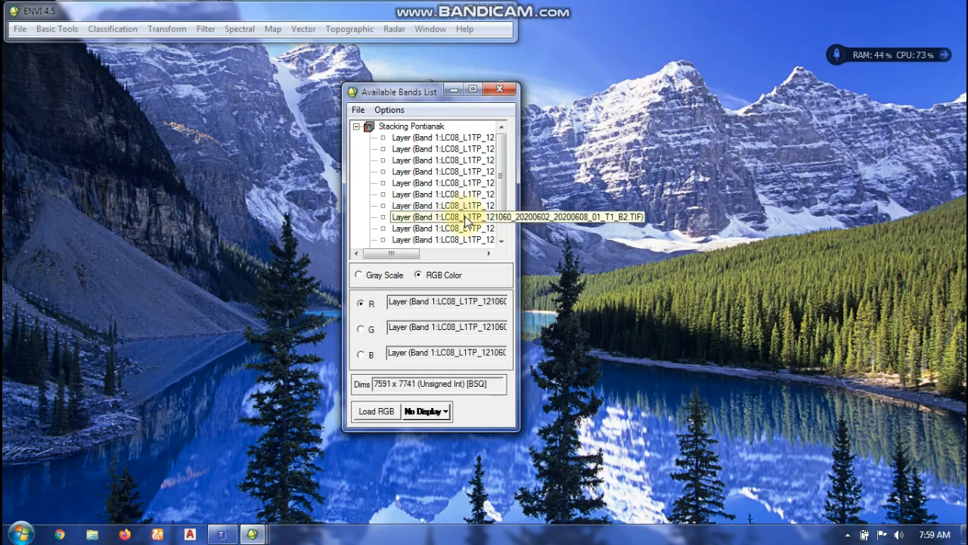
click(376, 412)
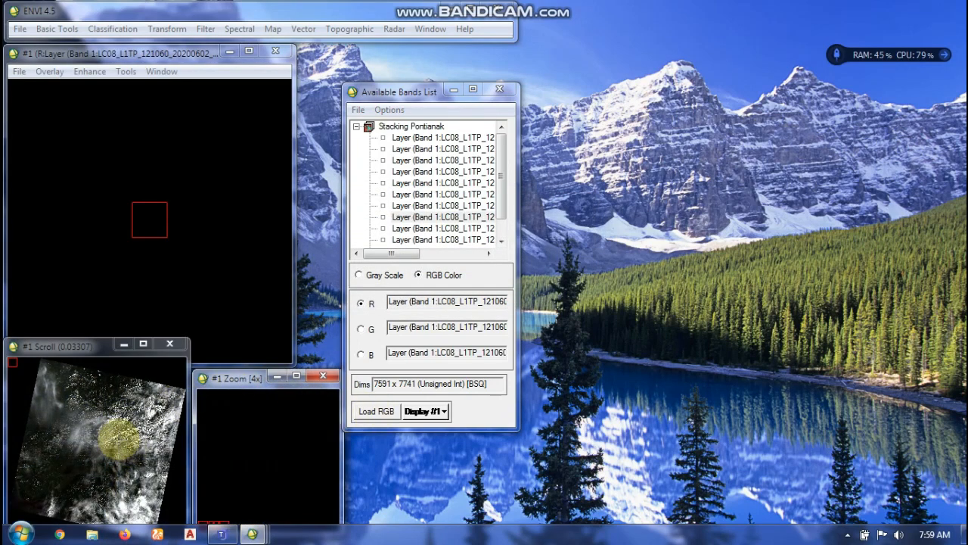
click(119, 435)
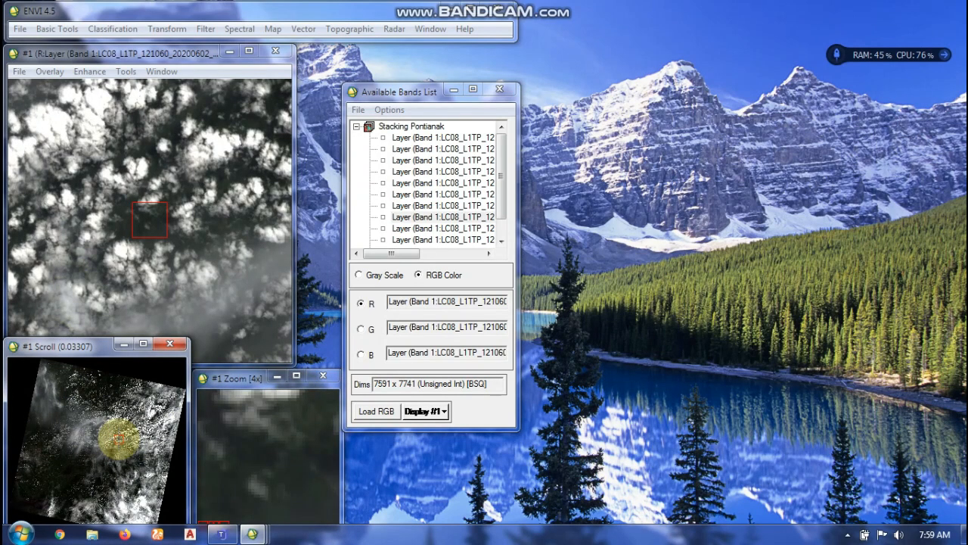
click(131, 429)
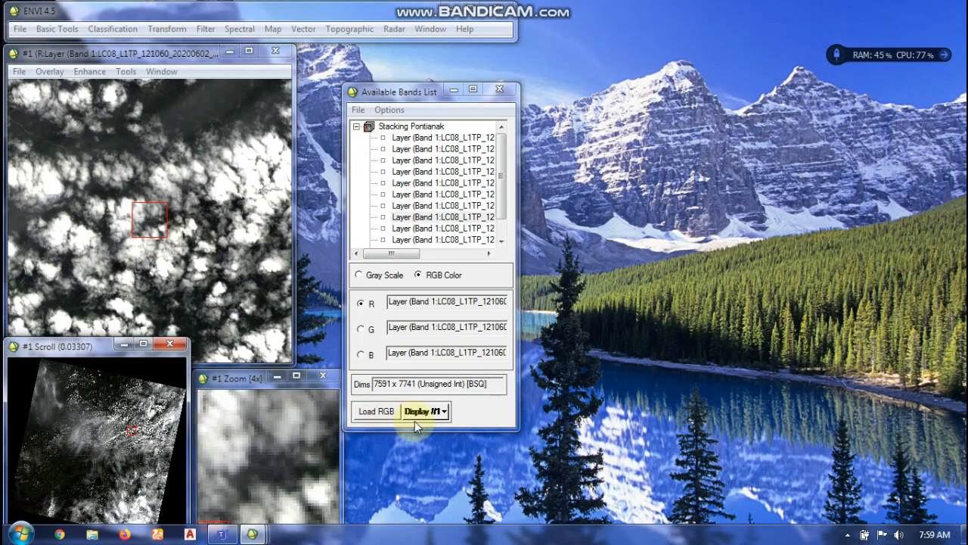
Create a second, empty display and move its image window clear of the Available Bands List.
click(444, 412)
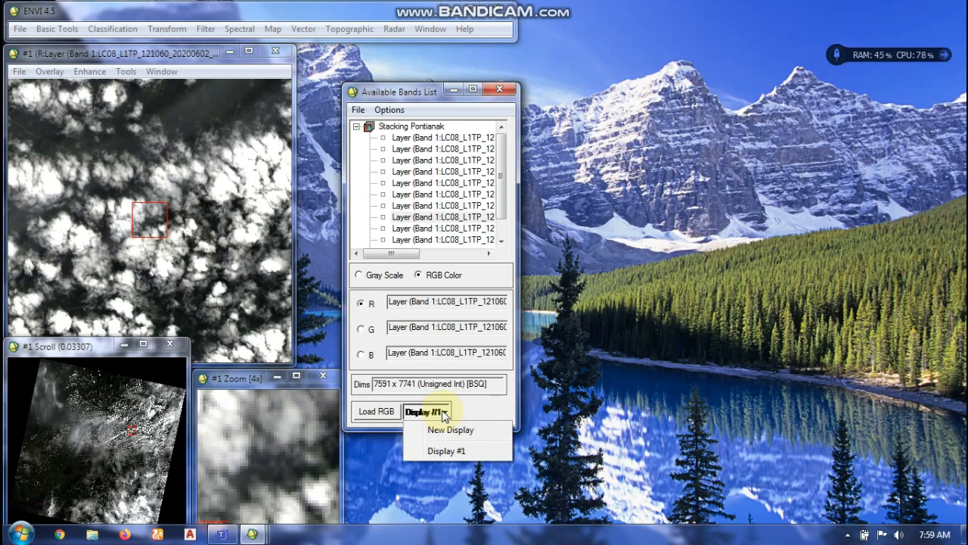
click(450, 431)
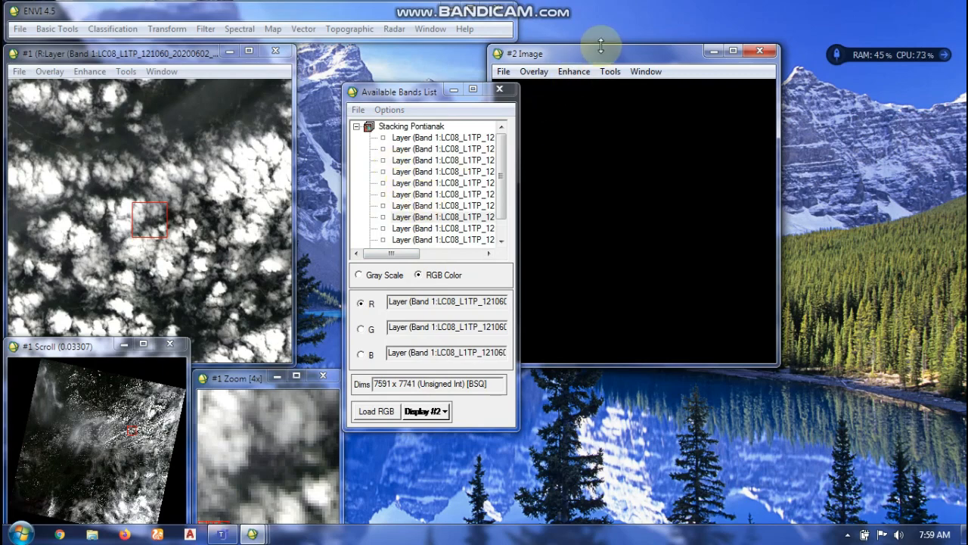
drag(611, 60, 757, 68)
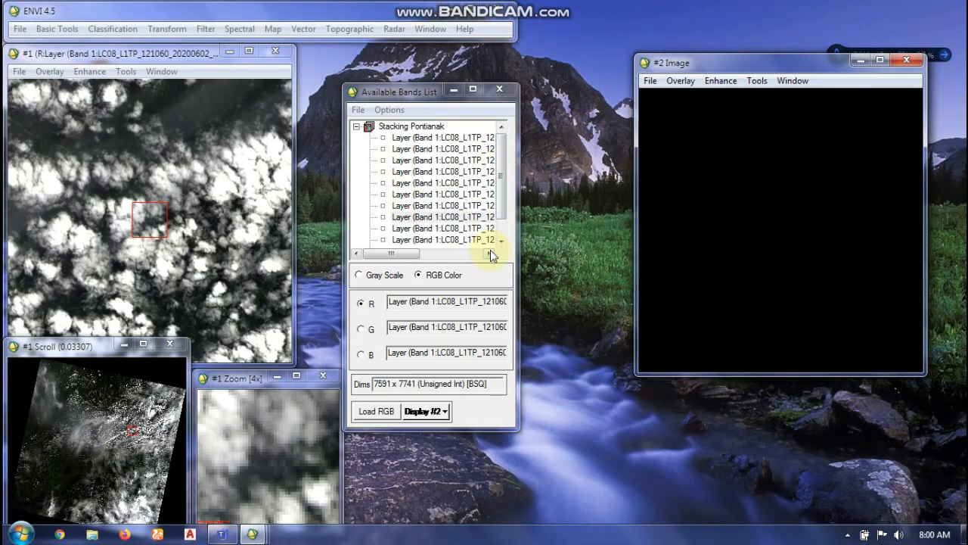
Load an RGB composite into Display #2 using B7 for red, B6 for green and B4 for blue.
click(489, 254)
drag(489, 255, 488, 255)
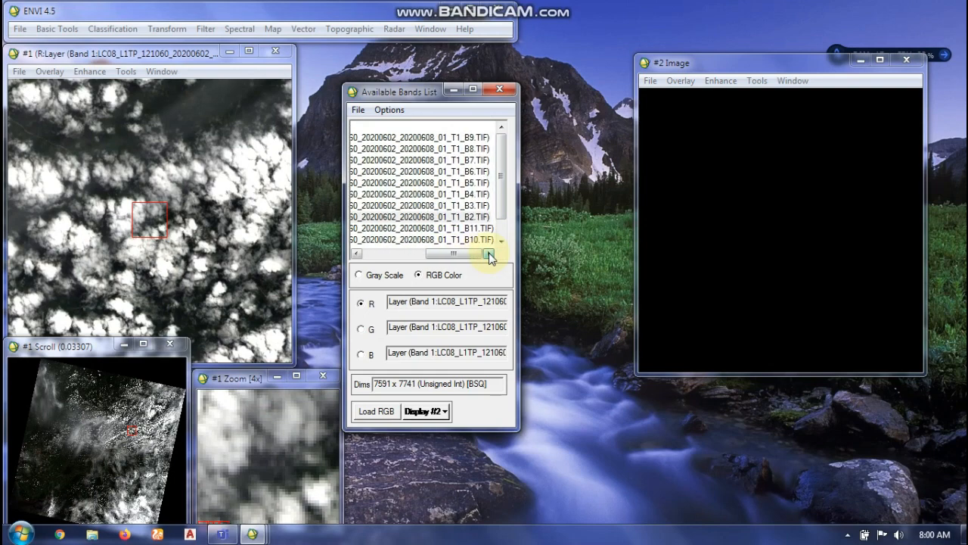
click(448, 160)
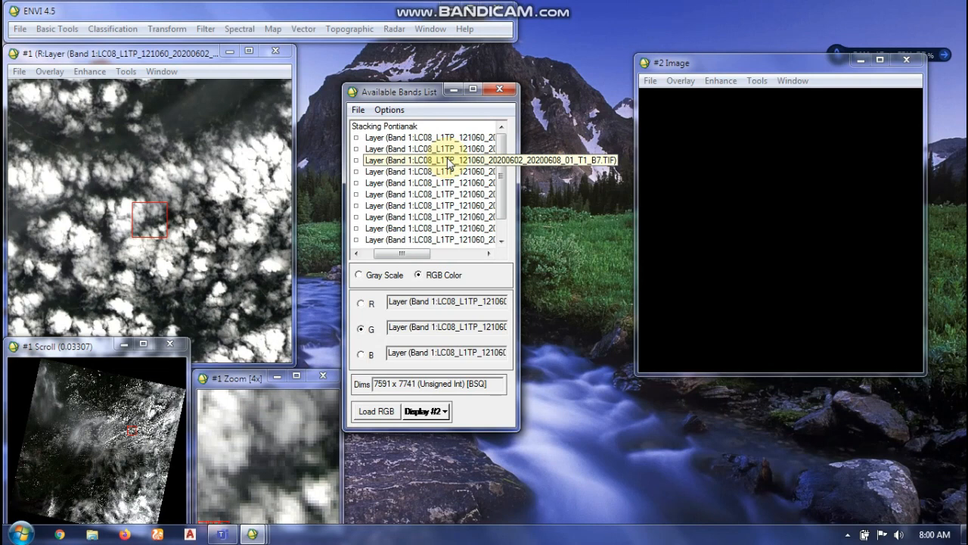
click(449, 163)
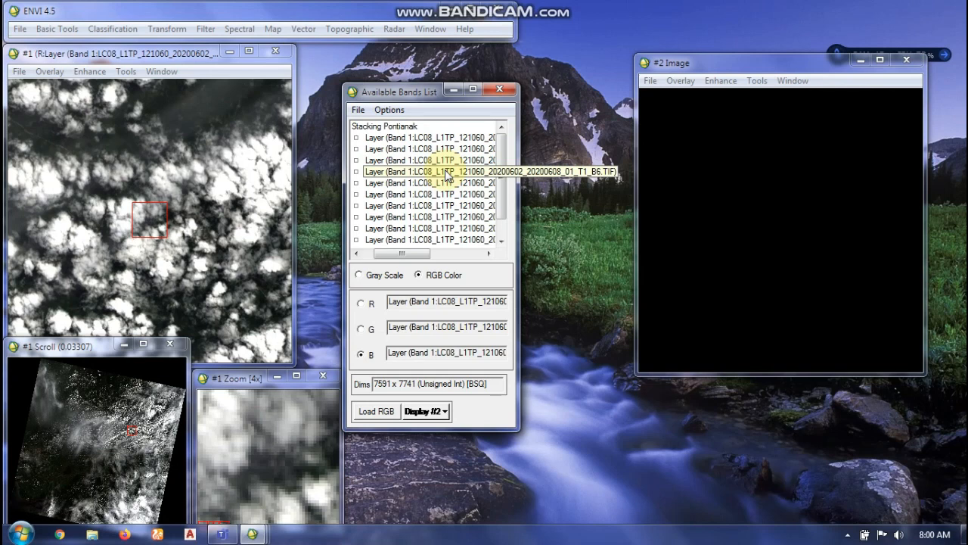
click(447, 173)
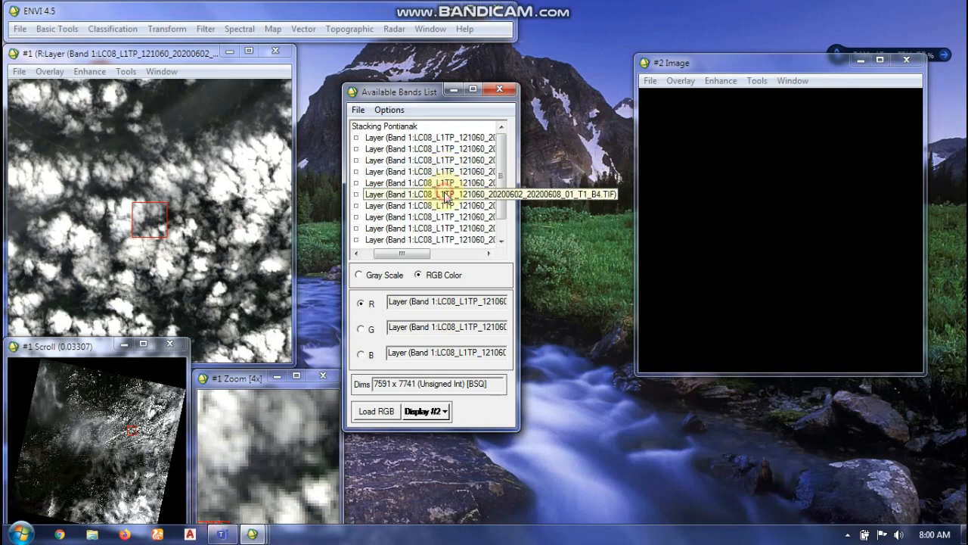
click(447, 195)
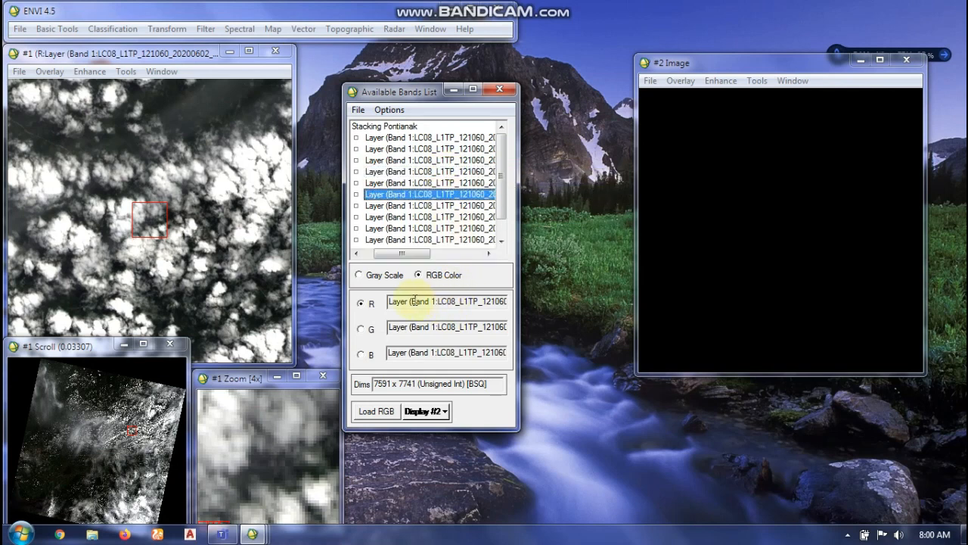
click(375, 417)
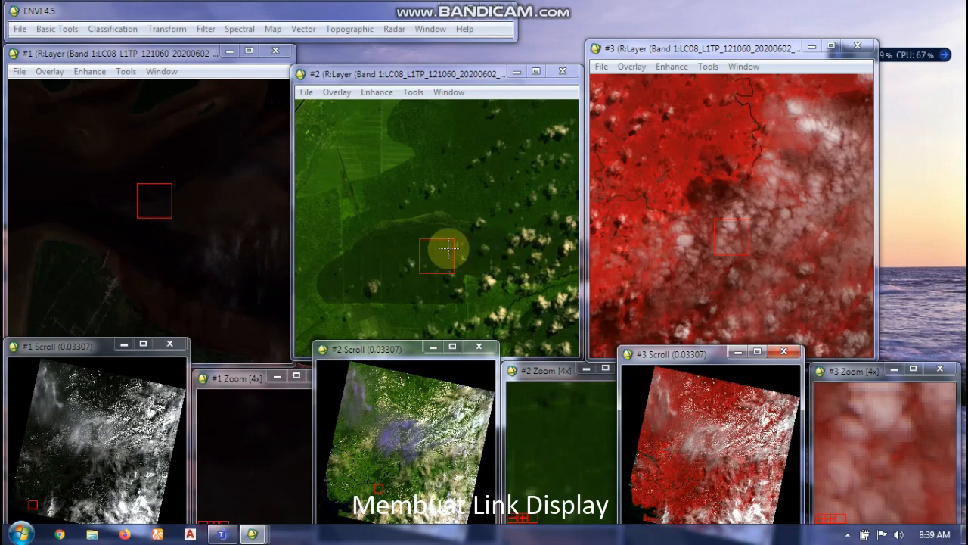
Link Displays #1, #2 and #3 using Display #3 for link size and position, with dynamic overlay on.
click(696, 199)
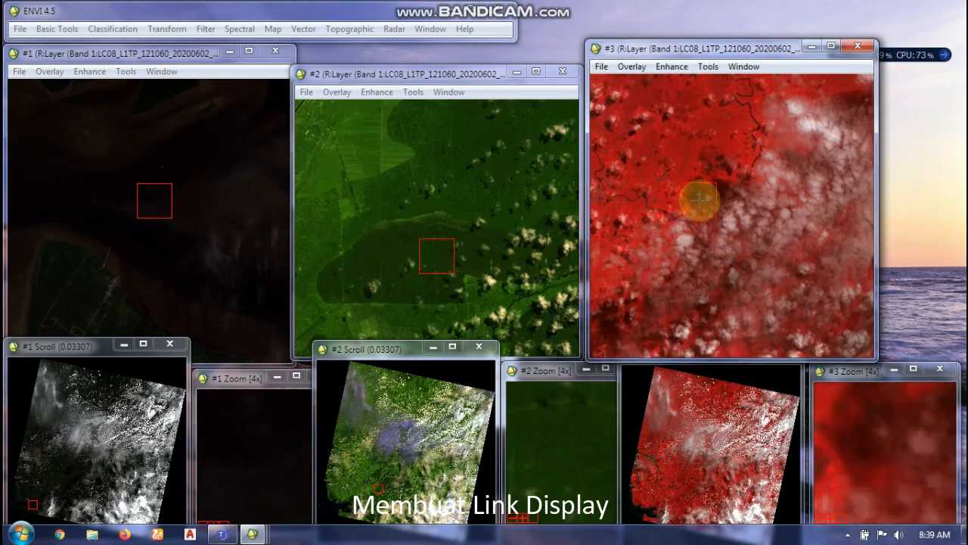
right_click(701, 205)
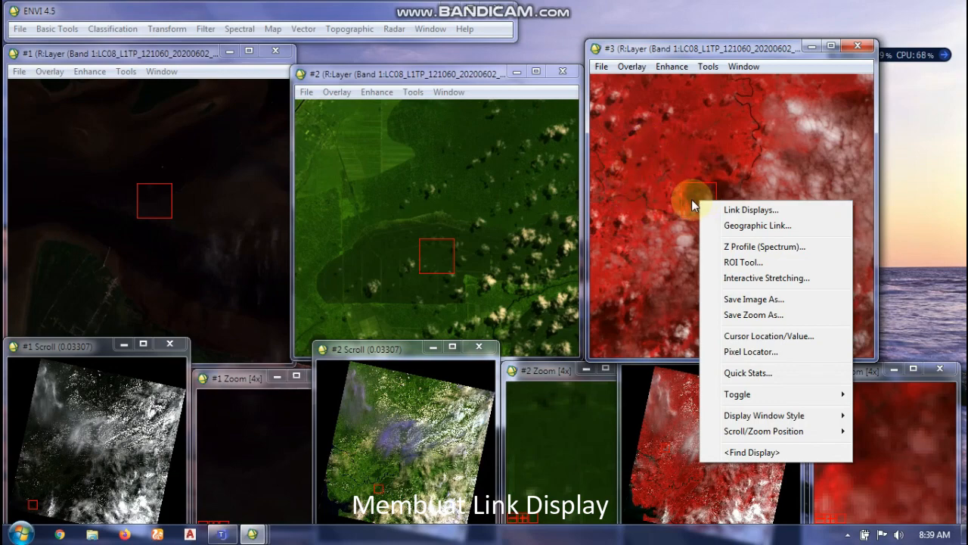
click(741, 211)
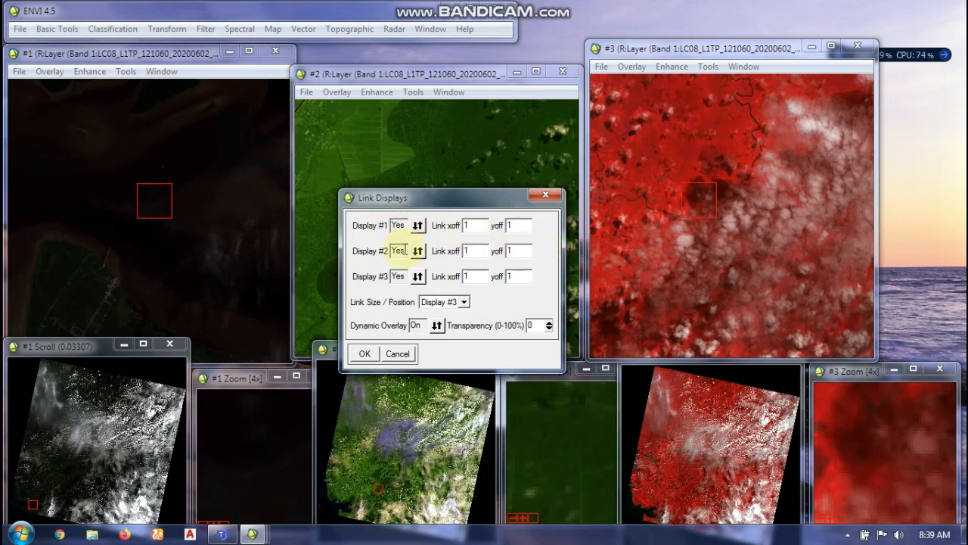
click(465, 303)
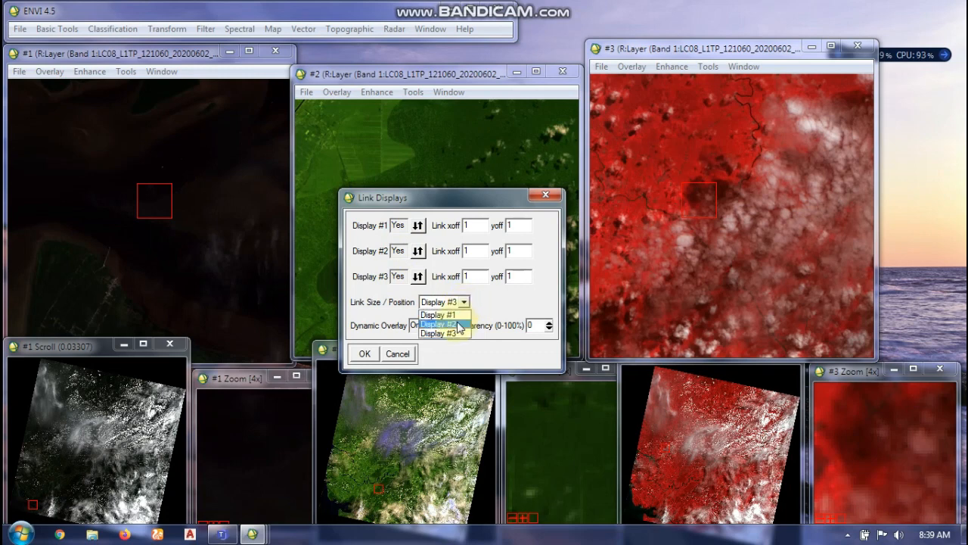
click(465, 302)
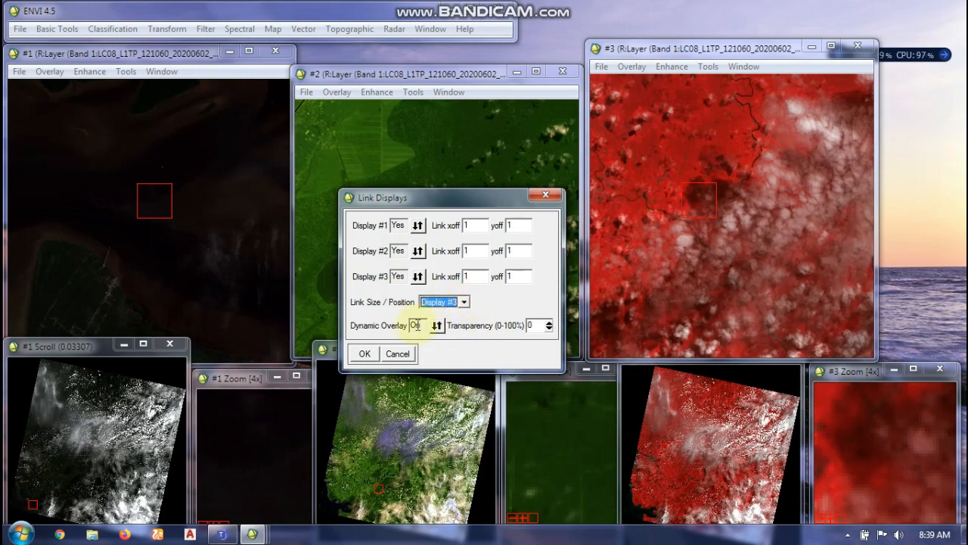
click(436, 325)
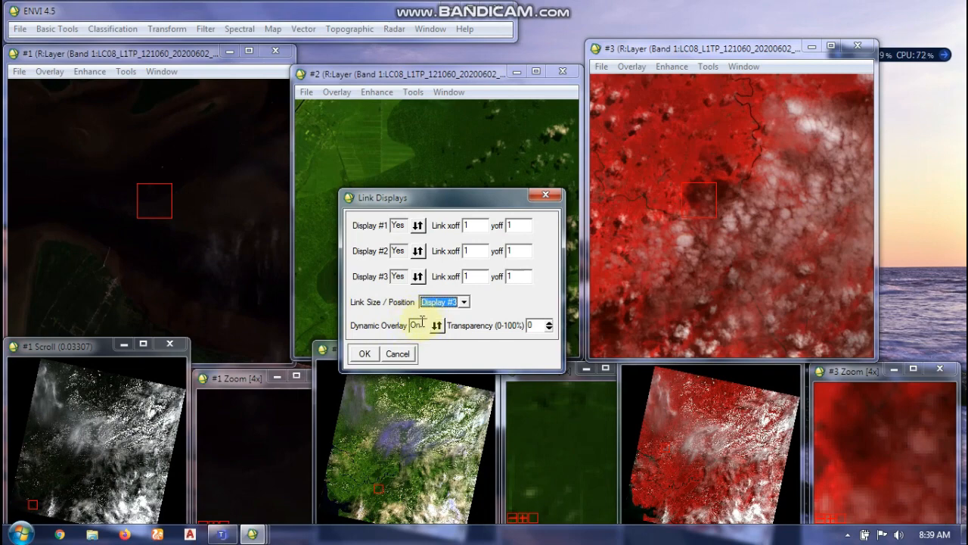
click(362, 355)
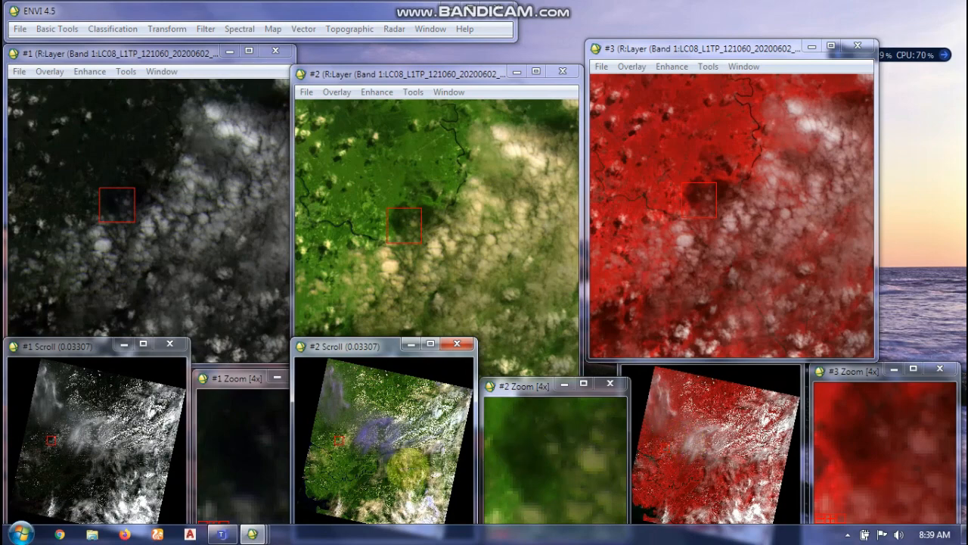
click(347, 469)
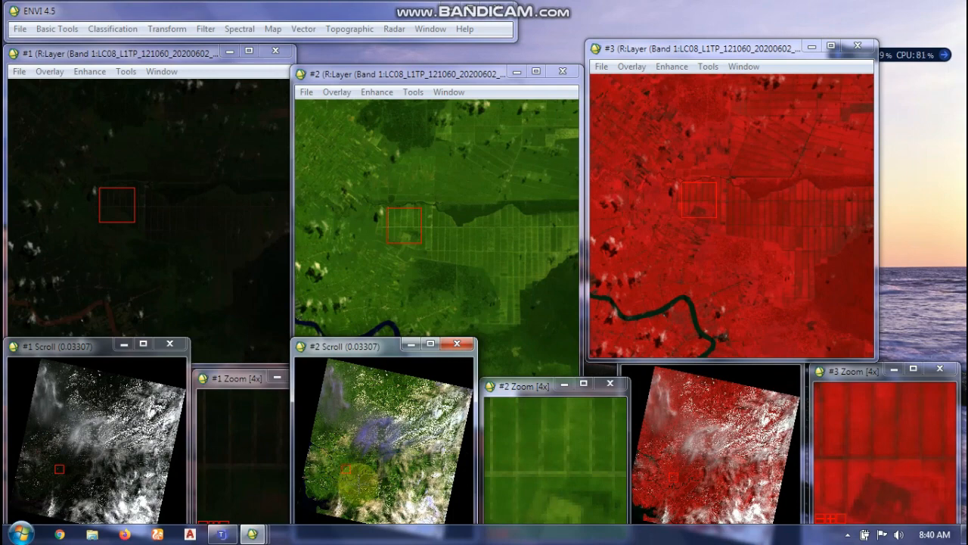
click(361, 487)
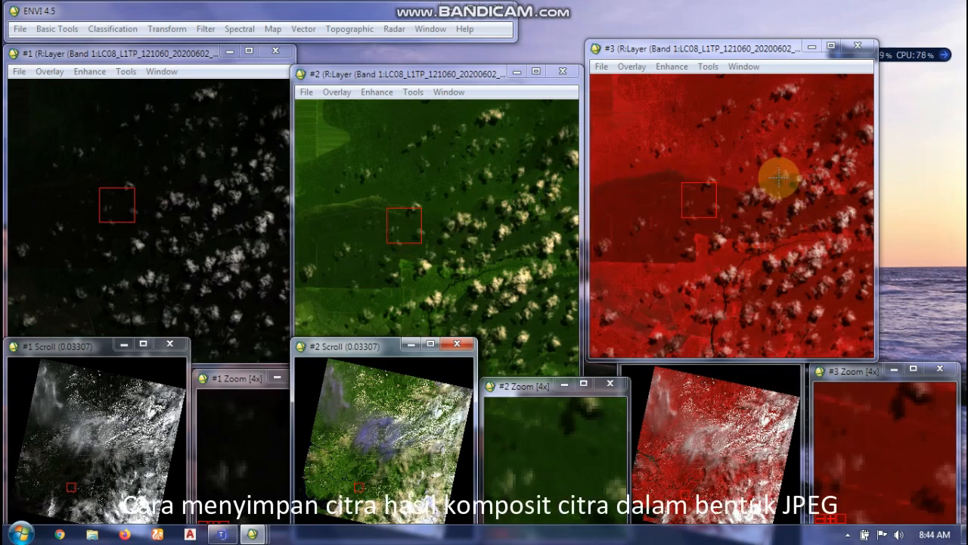
Start saving Display #3's image as an image file and set the output file type to JPEG.
click(600, 68)
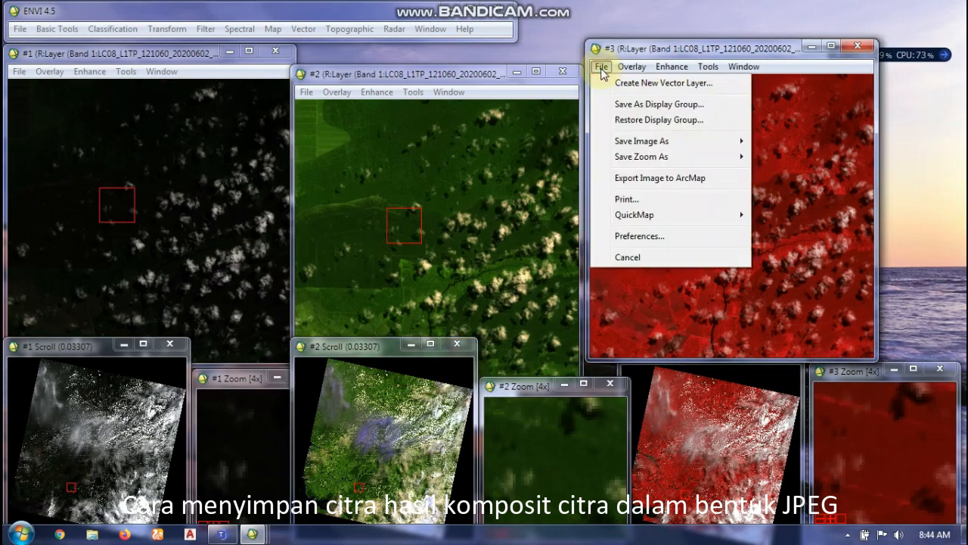
mouse_move(634, 145)
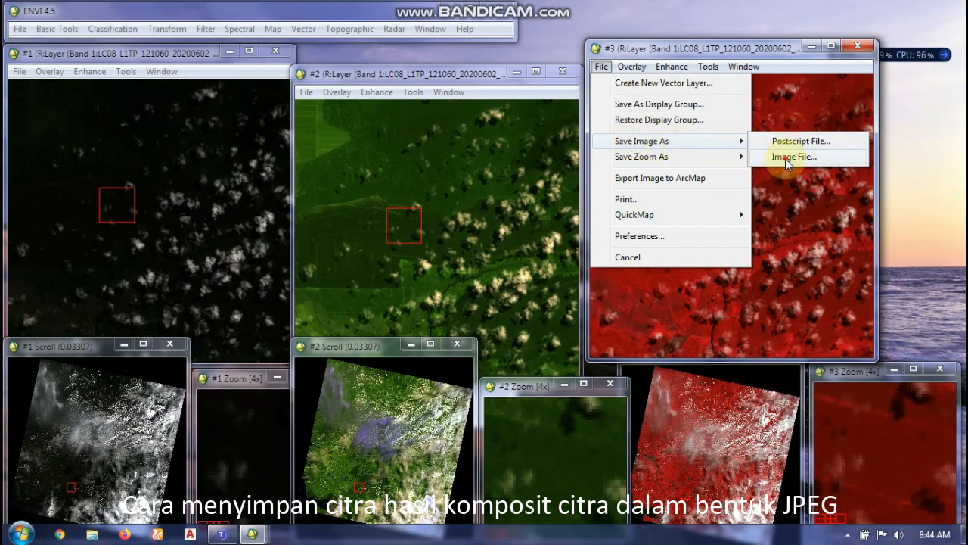
click(787, 159)
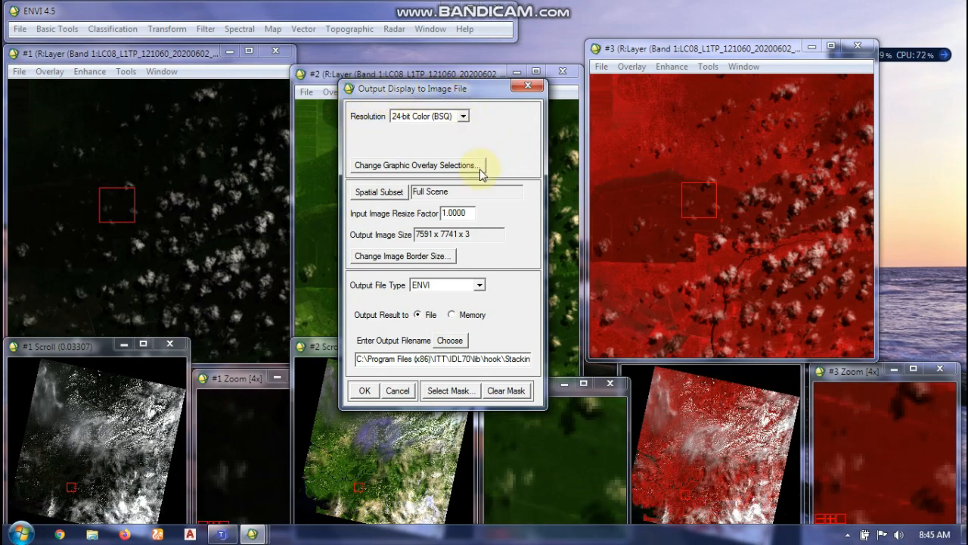
click(479, 285)
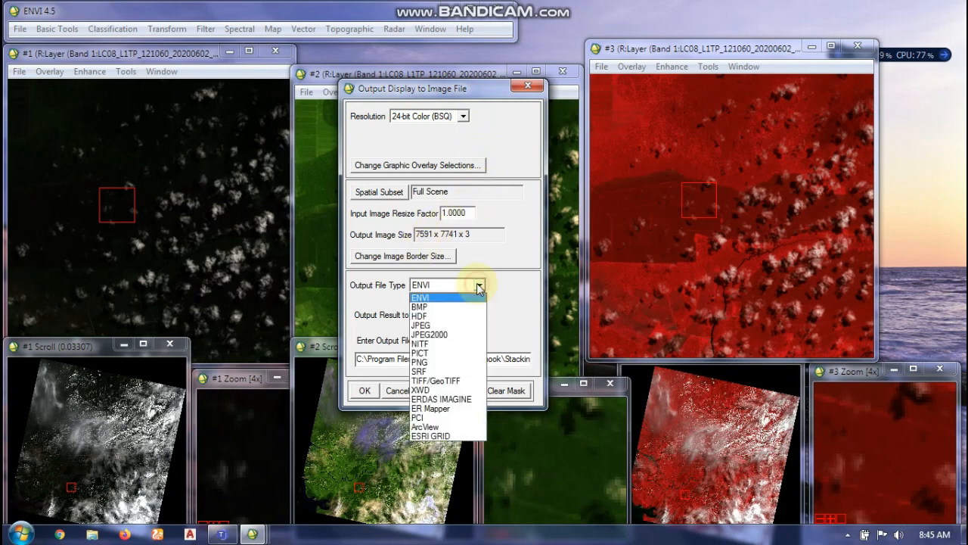
click(458, 326)
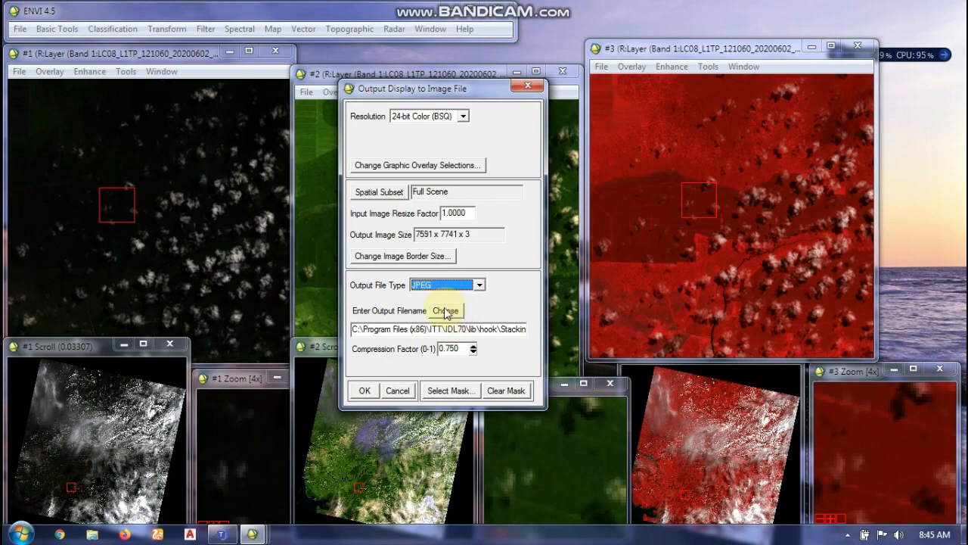
Save the JPEG output in the Pictures library under the file name Komposit Infrared vegetation.
click(445, 312)
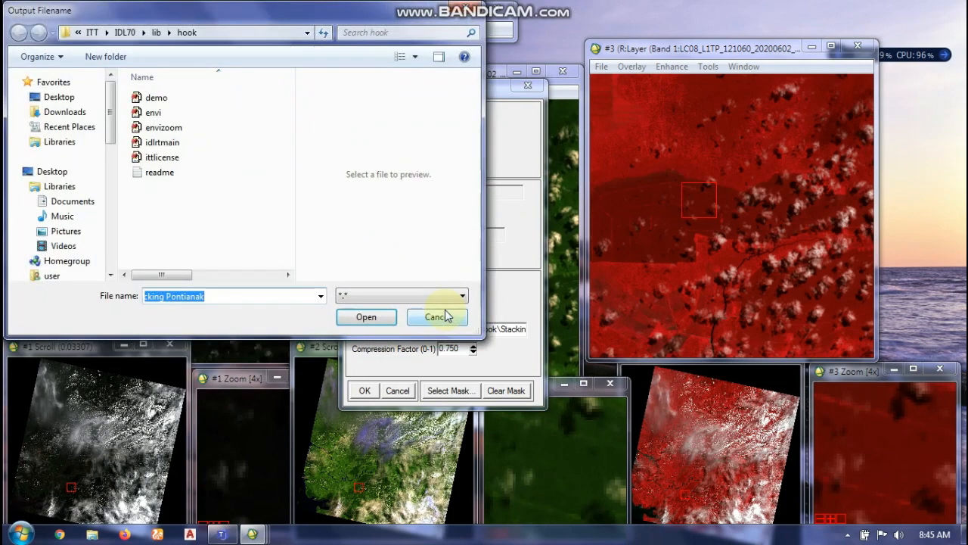
click(72, 233)
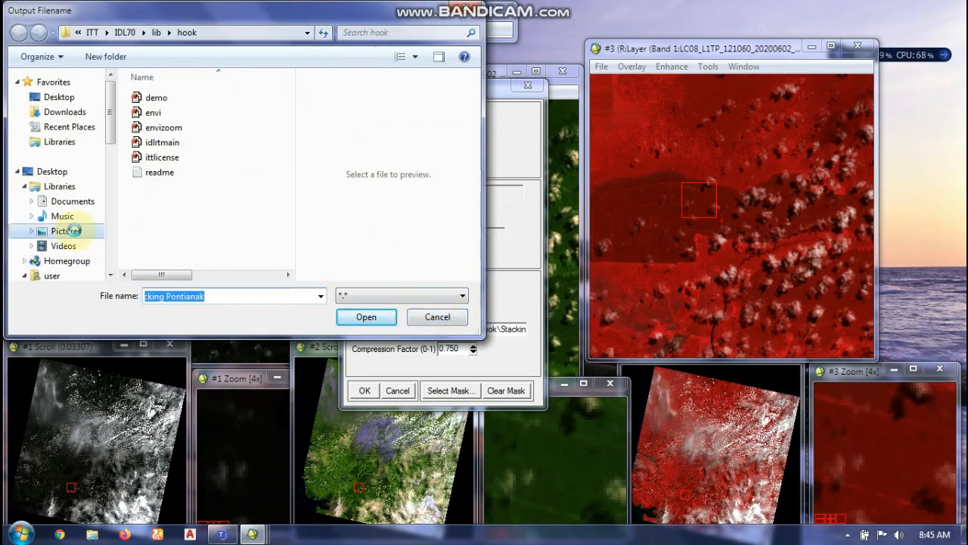
click(211, 294)
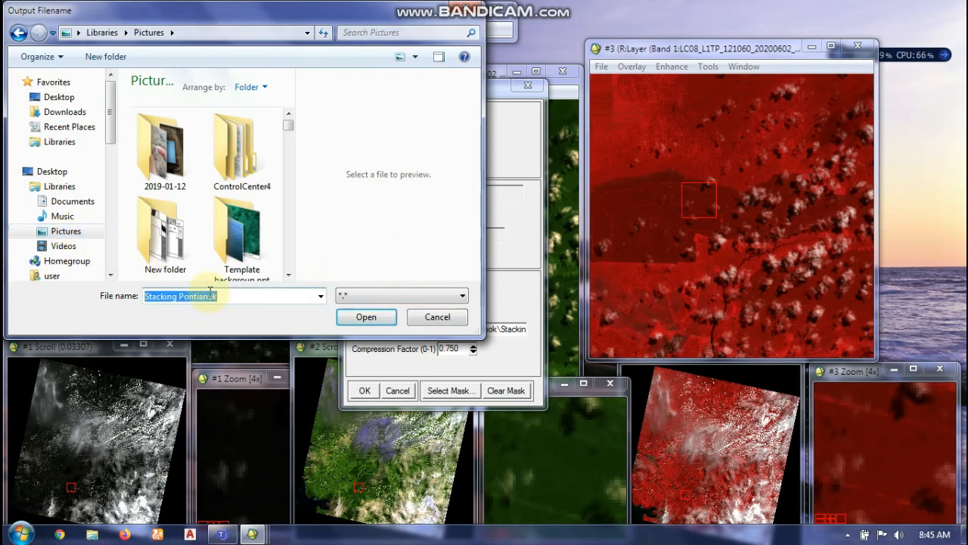
text(Komposit)
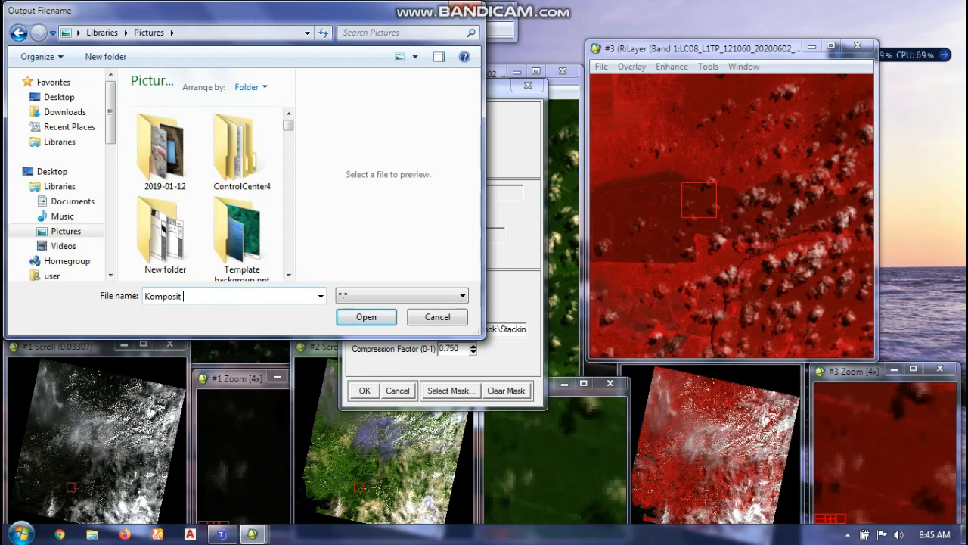
text( Infrared vegetation)
click(368, 317)
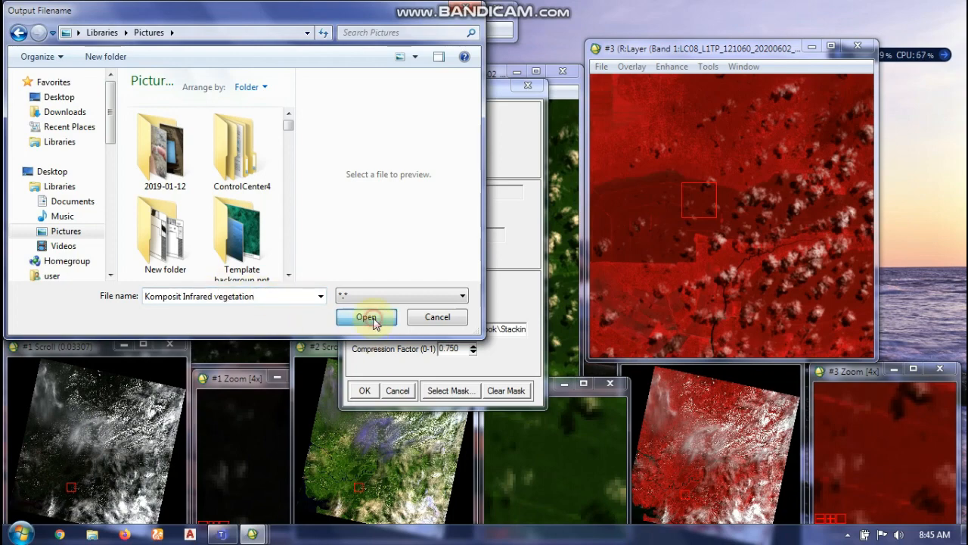
click(362, 389)
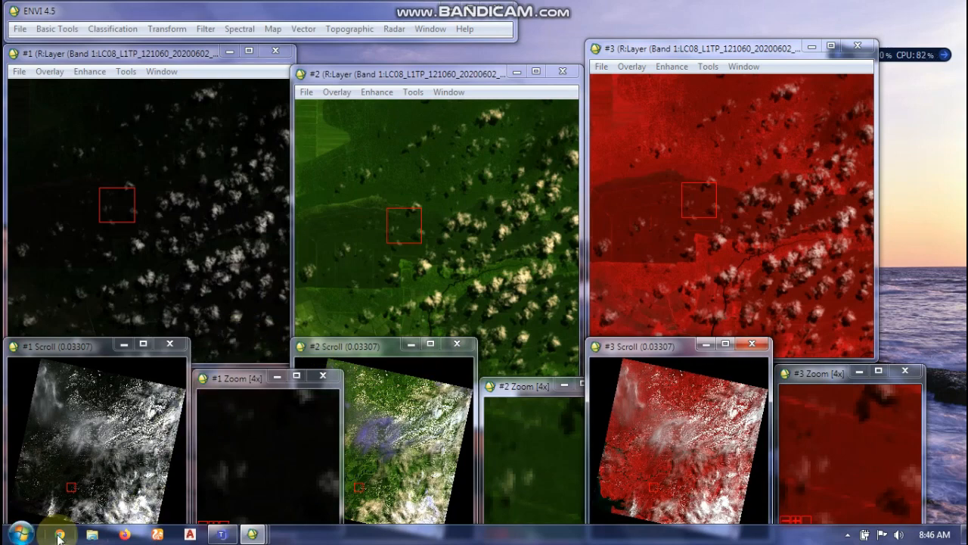
Switch to Windows Explorer and open the Komposit Infrared vegetation image from the Pictures library.
click(92, 535)
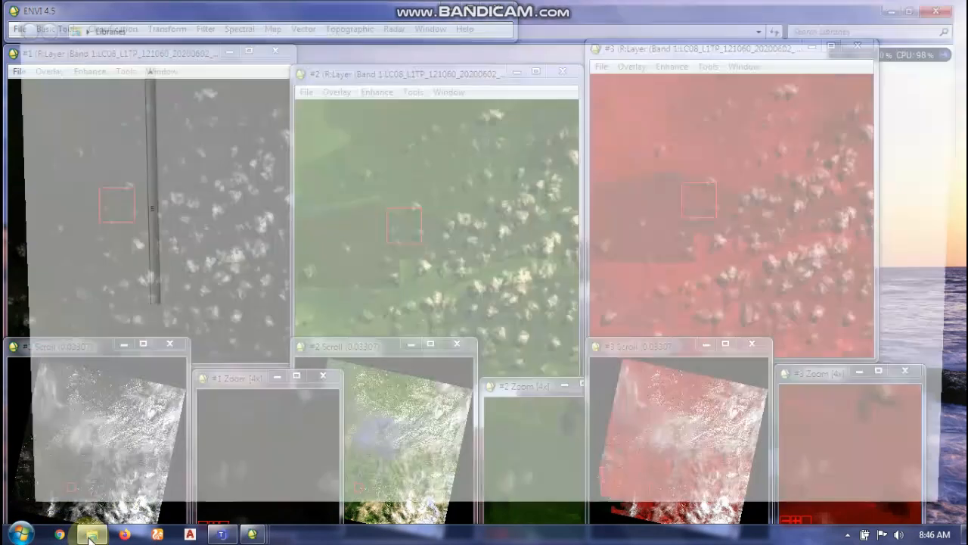
click(73, 228)
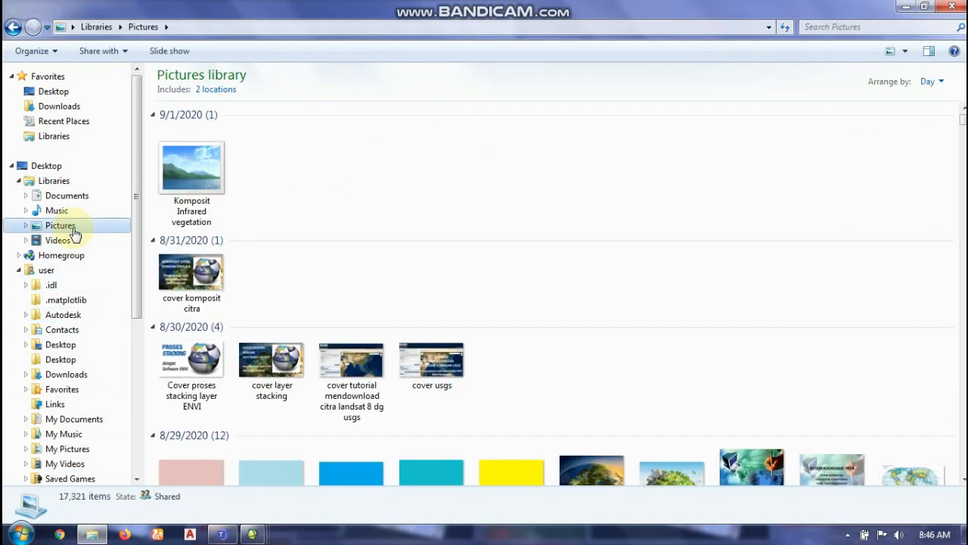
click(193, 155)
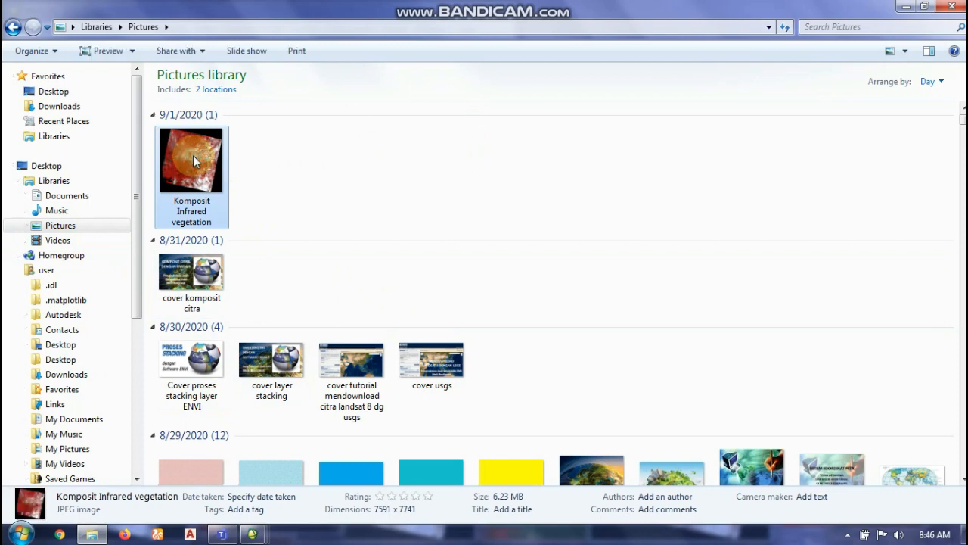
double_click(192, 155)
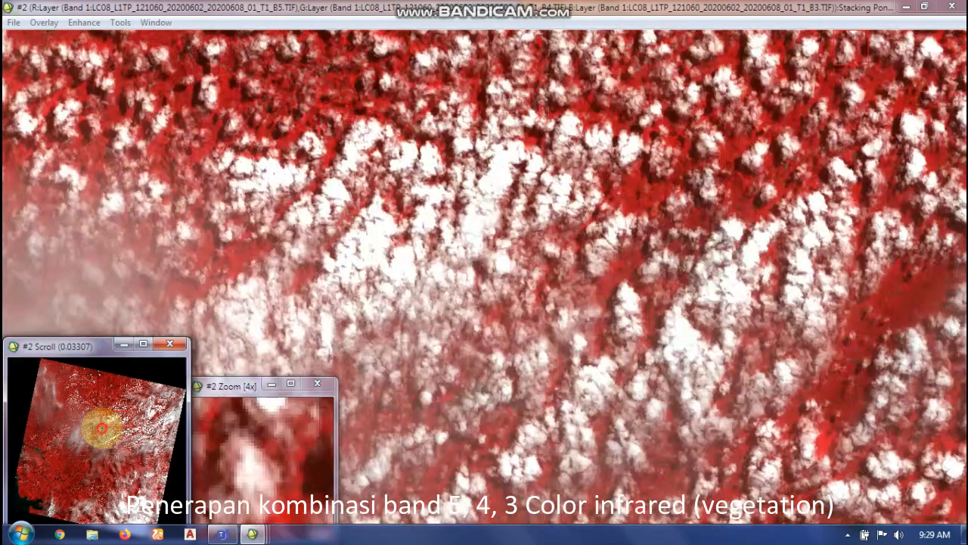
Examine different parts of the B5, B4, B3 color infrared (vegetation) composite in Display #2.
click(92, 423)
drag(86, 435, 120, 431)
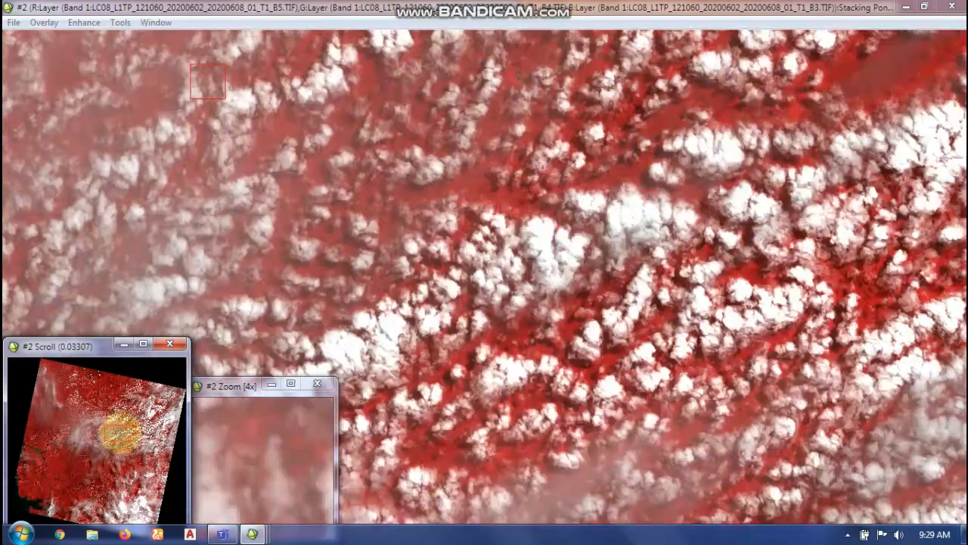
drag(120, 432, 118, 434)
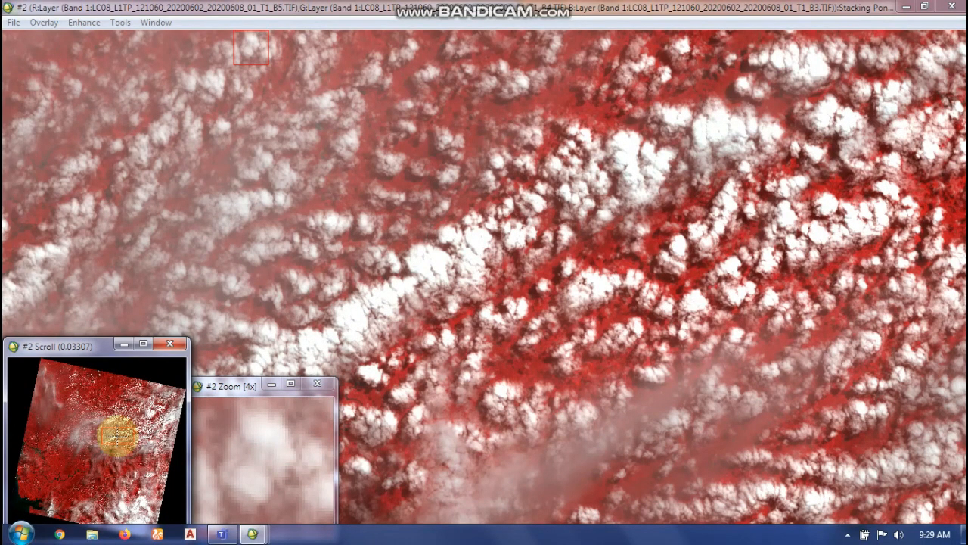
drag(117, 435, 80, 458)
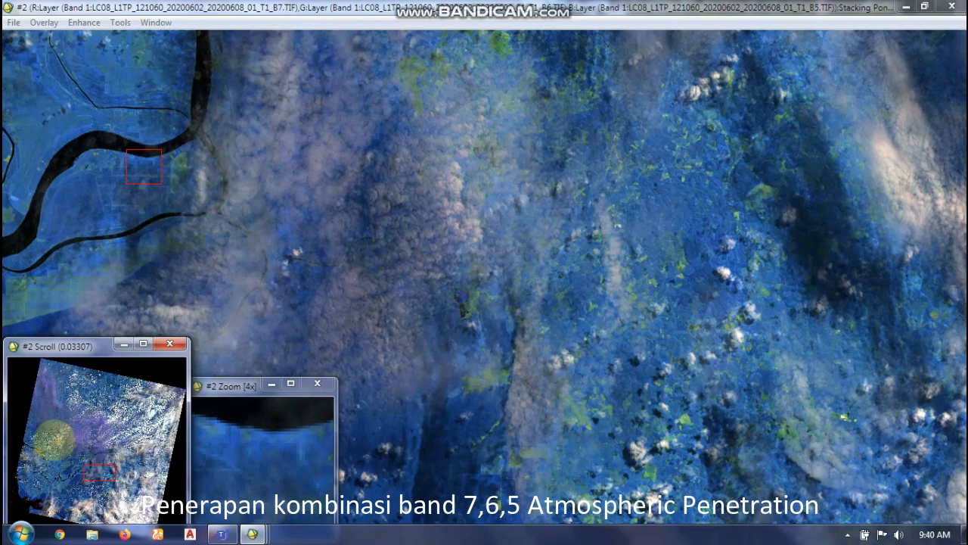
Examine the coast, rivers and cloud-covered inland areas of the B7, B6, B5 atmospheric penetration composite in Display #2.
click(34, 499)
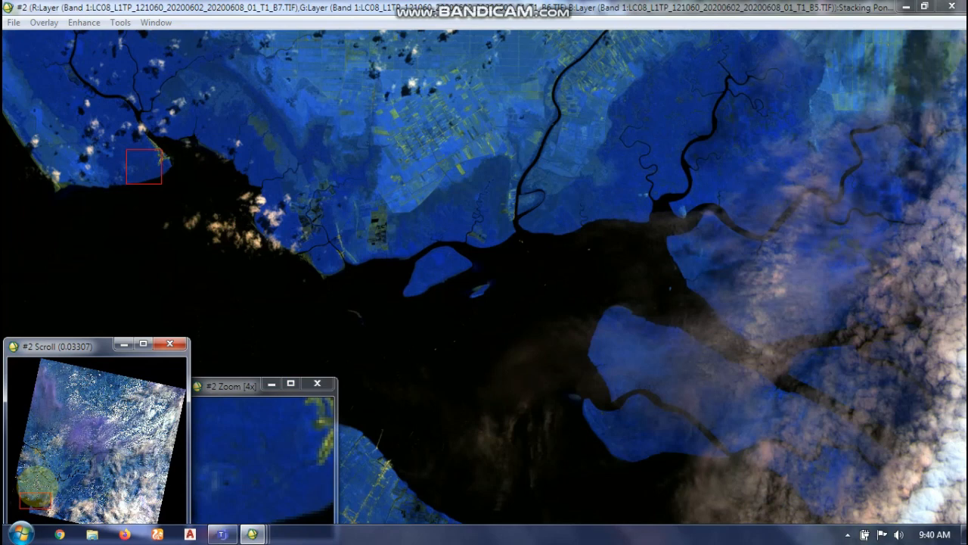
click(46, 482)
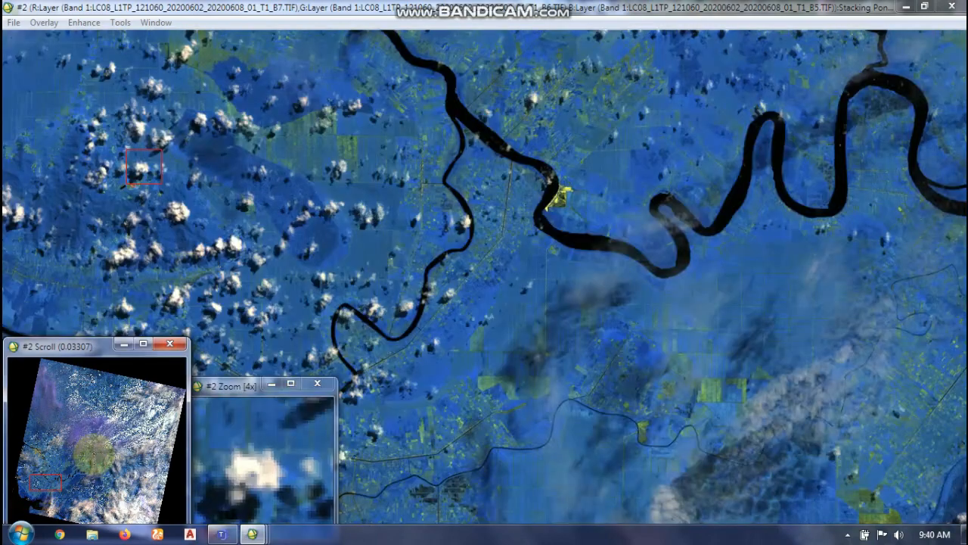
click(69, 436)
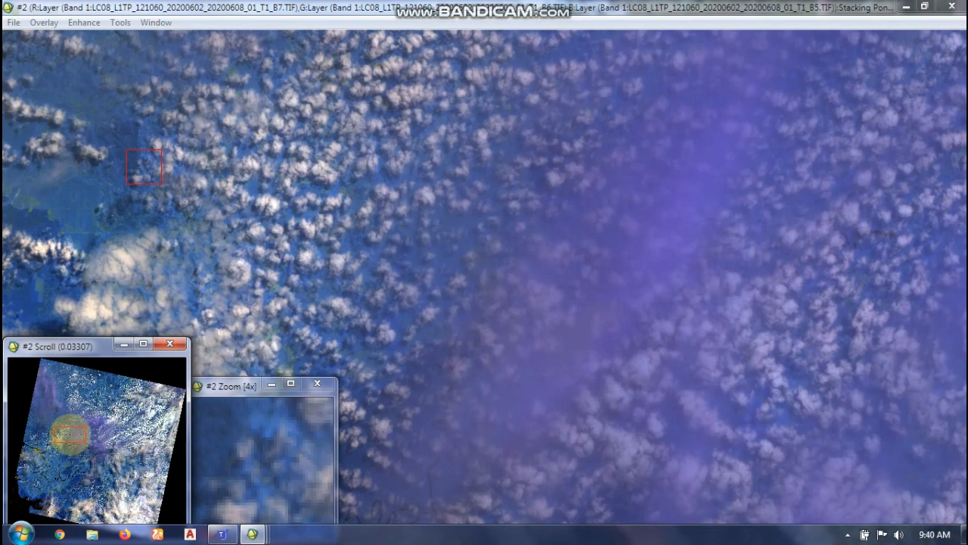
click(99, 460)
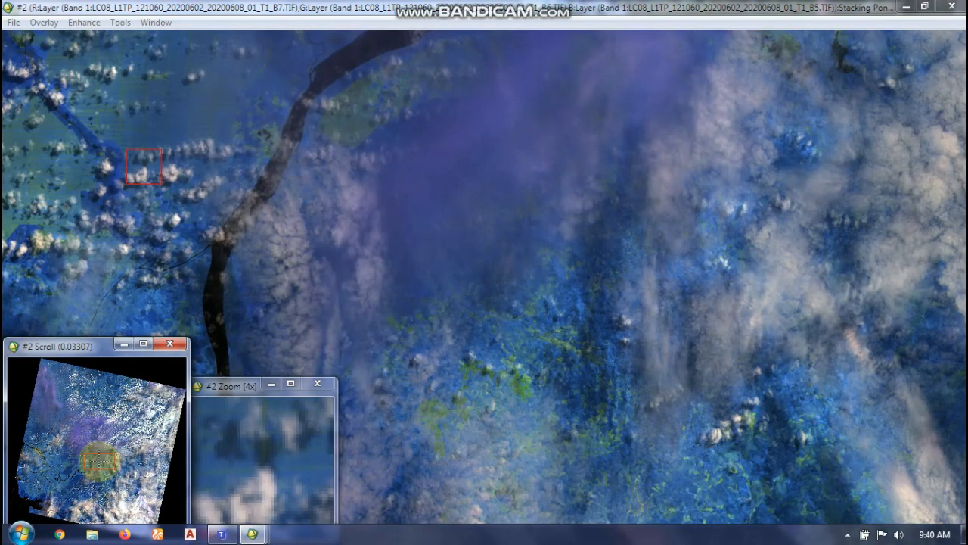
drag(99, 460, 106, 478)
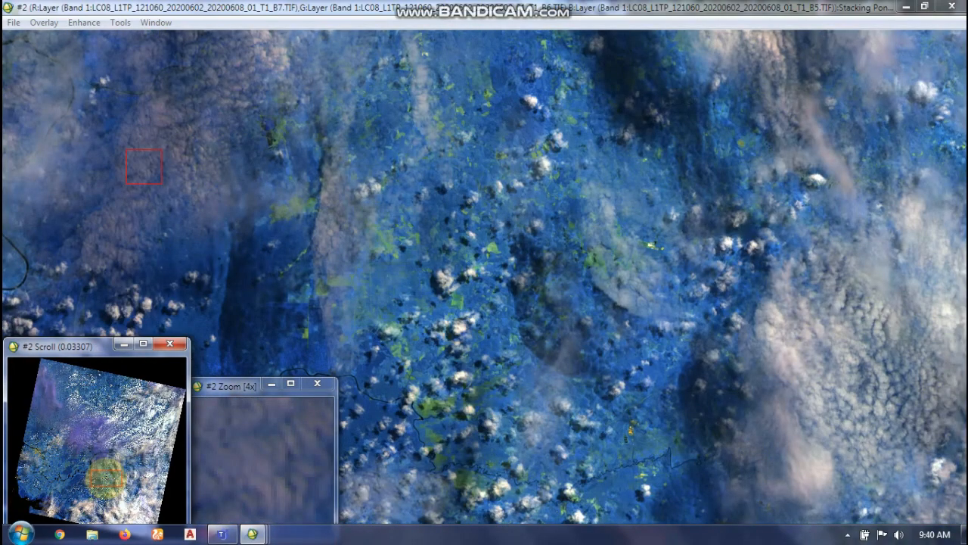
mouse_move(106, 478)
mouse_down()
mouse_move(48, 481)
mouse_move(68, 463)
mouse_move(91, 502)
mouse_move(44, 503)
mouse_move(79, 432)
mouse_up()
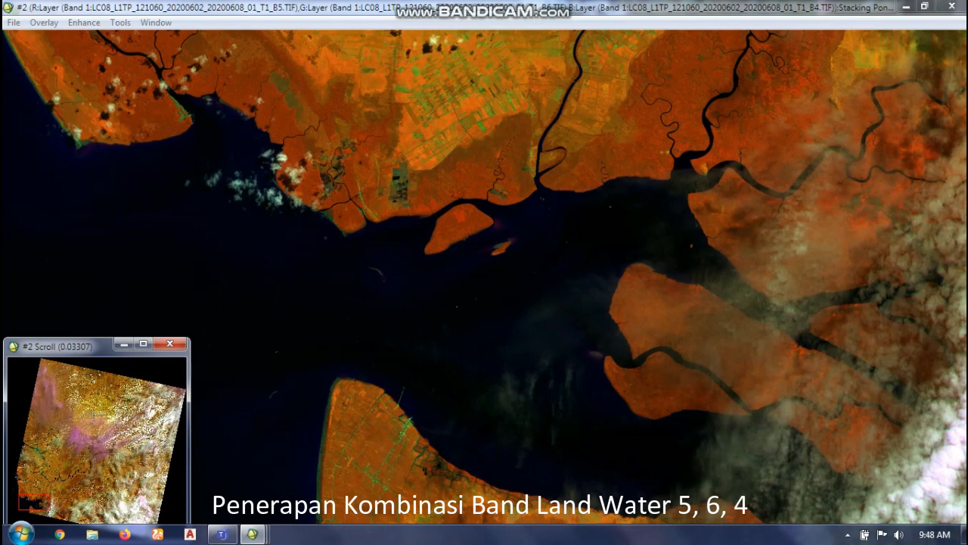
Examine the inland areas, rivers and coastline of the B5, B6, B4 land/water composite in Display #2.
click(72, 419)
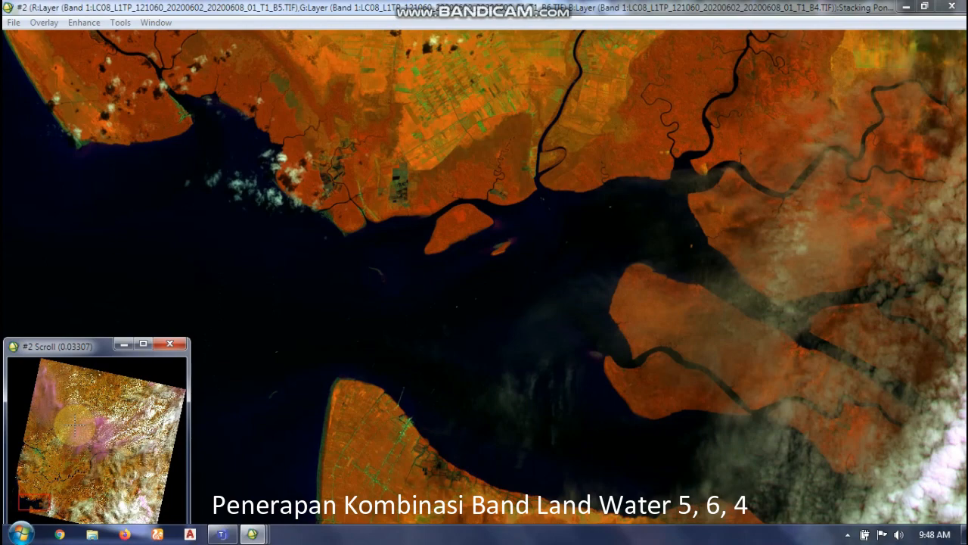
click(74, 425)
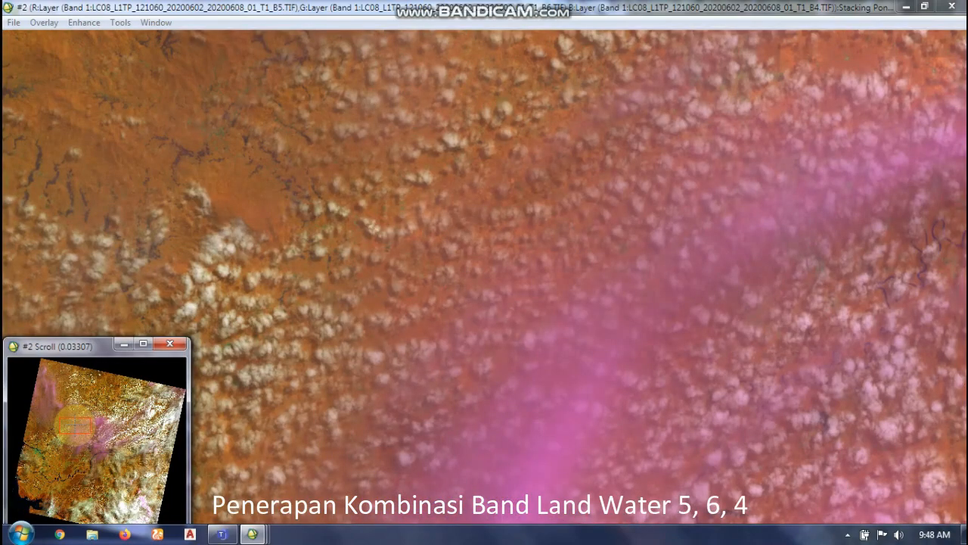
click(53, 458)
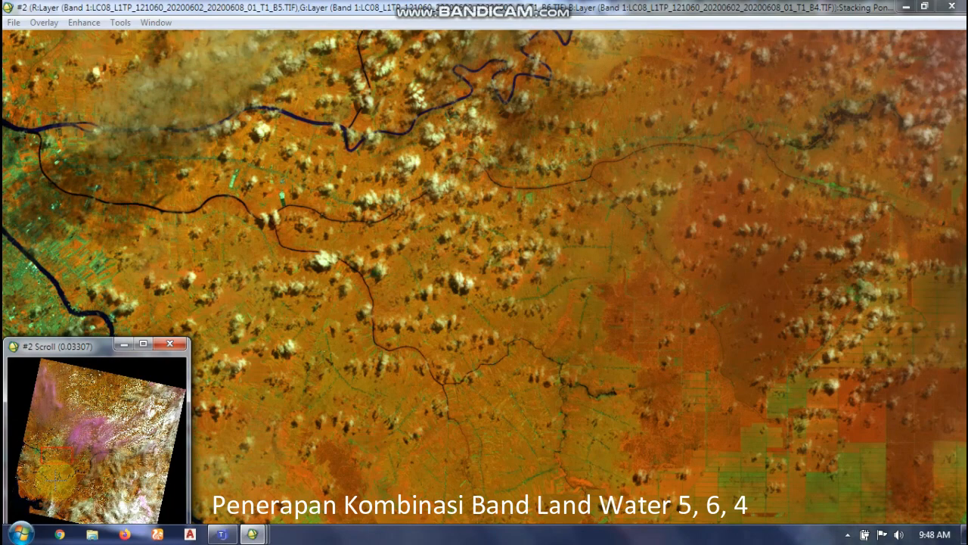
click(57, 491)
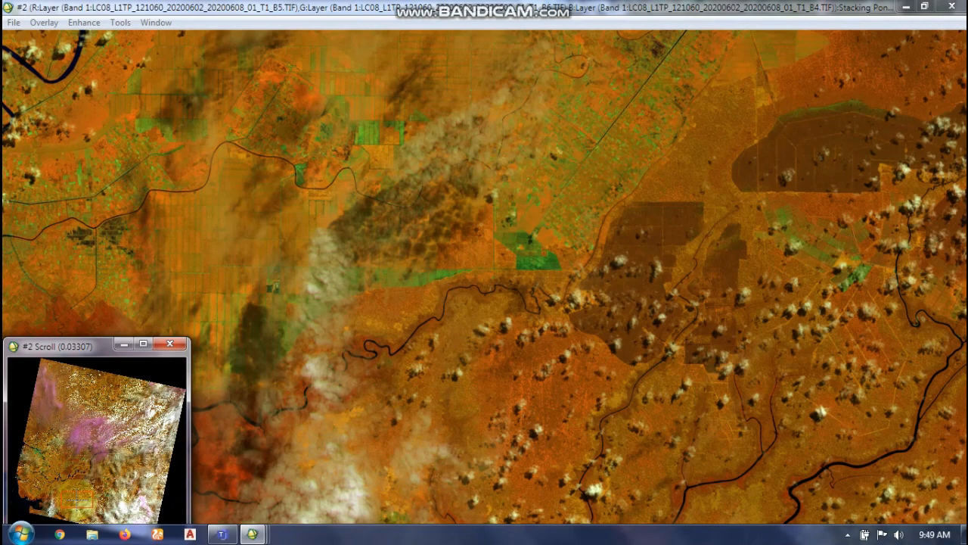
drag(77, 499, 41, 501)
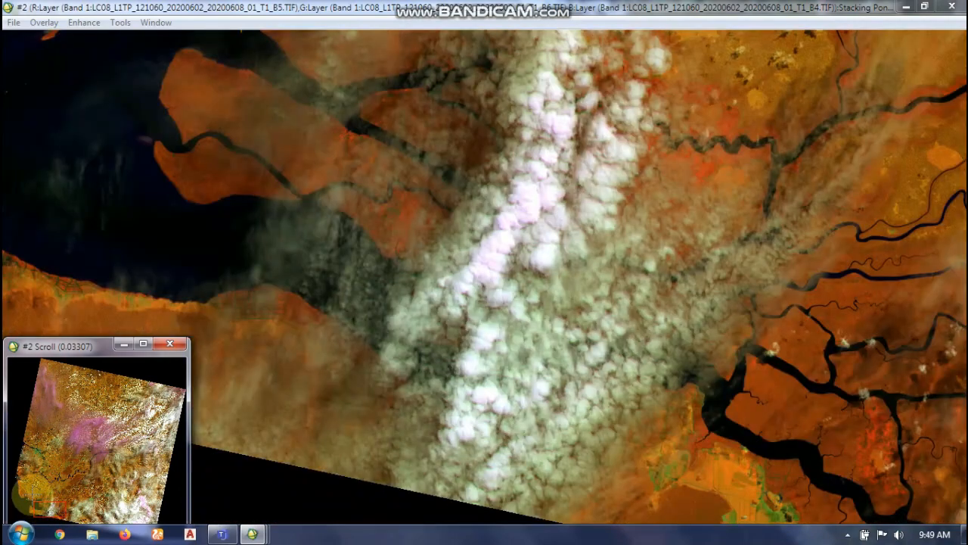
click(31, 496)
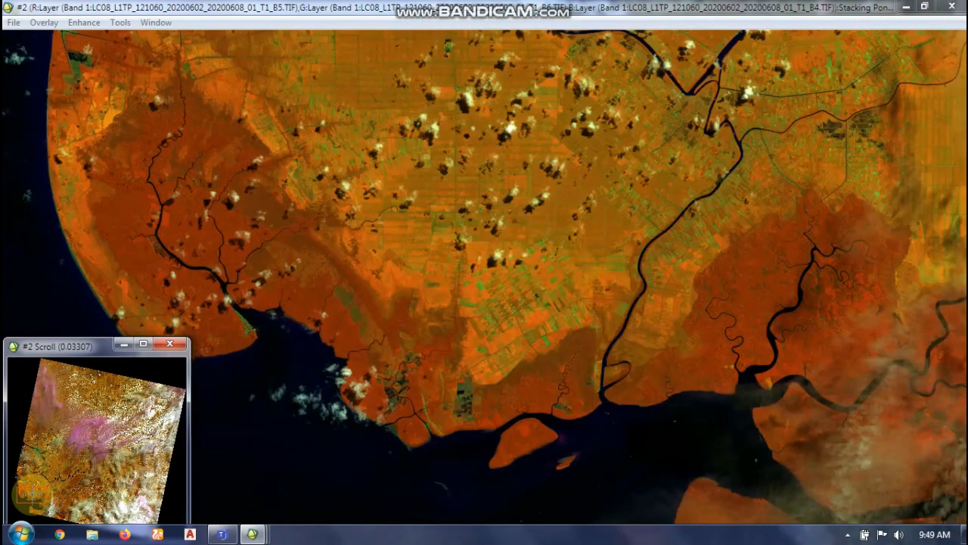